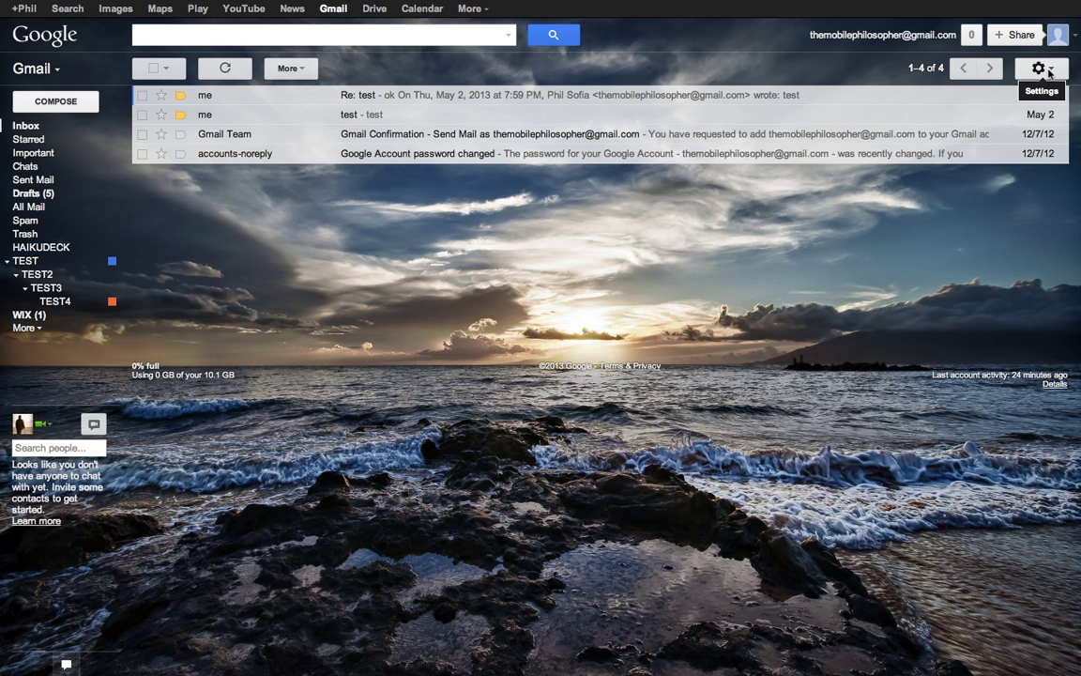
Open Gmail's Settings page from the gear menu
click(1050, 73)
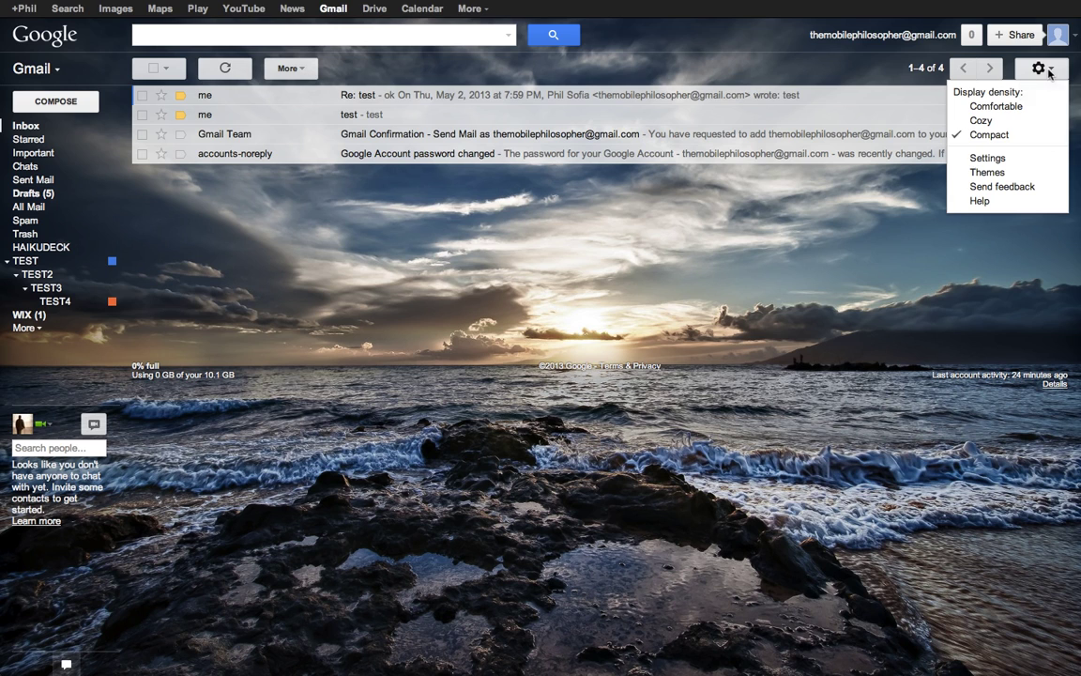
click(987, 158)
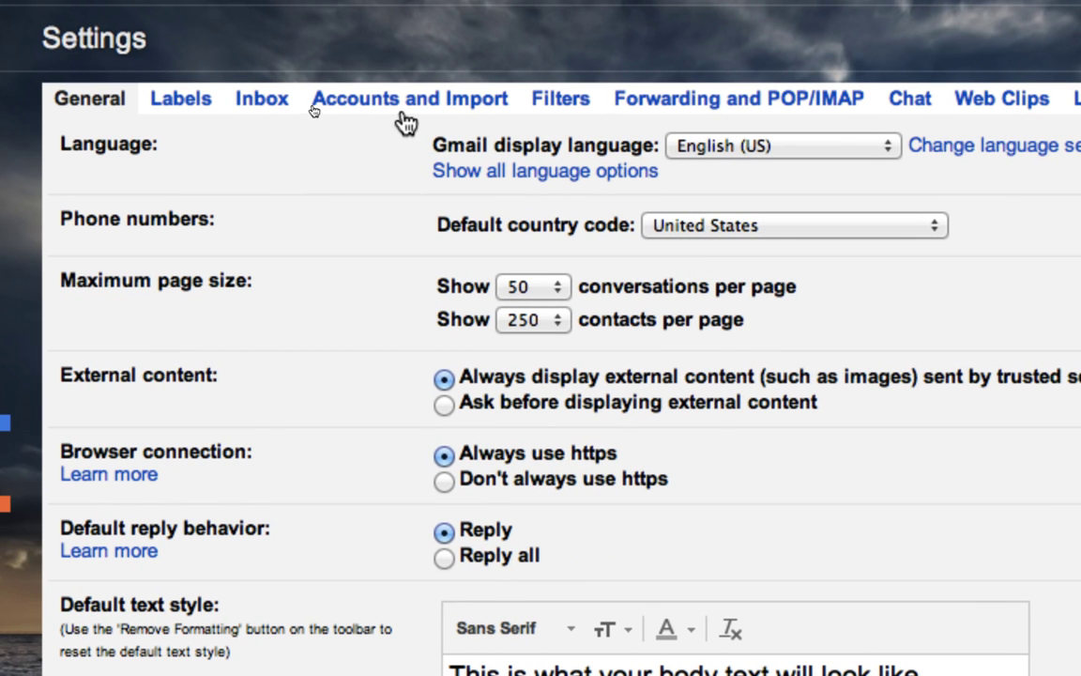
Go to Accounts and Import and launch the Import mail and contacts wizard
click(407, 114)
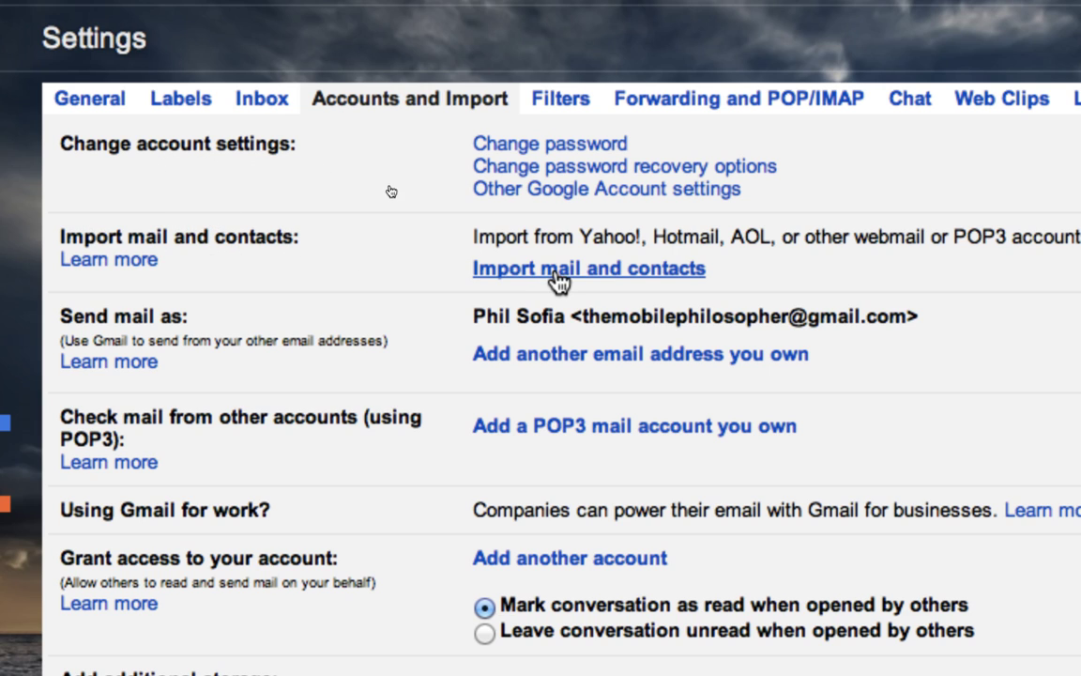
click(620, 272)
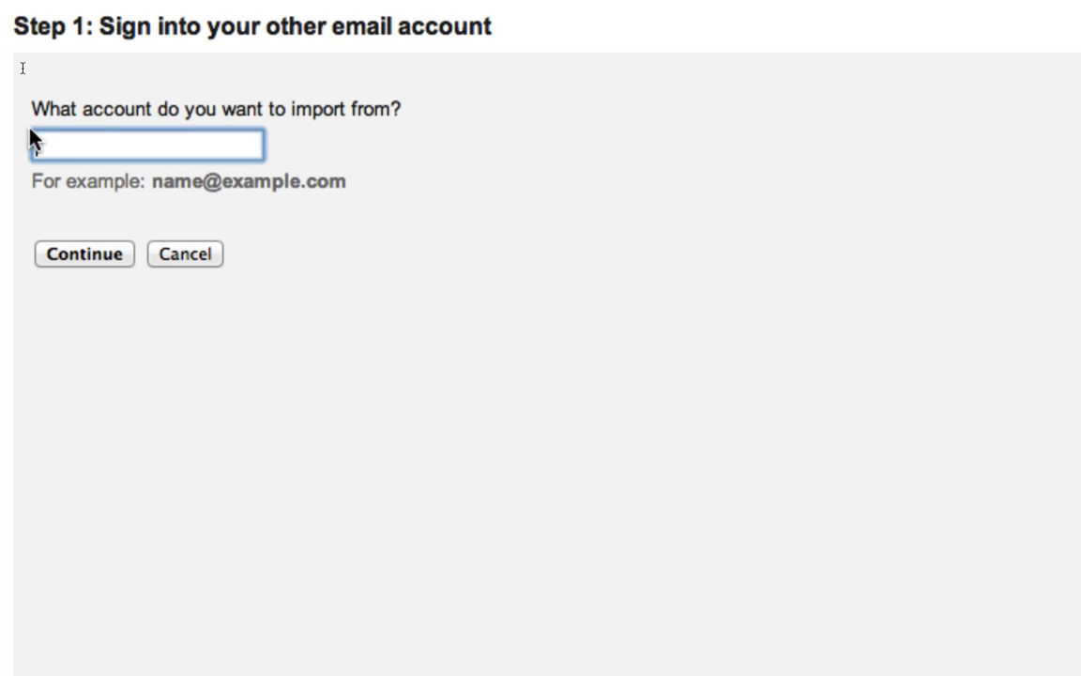
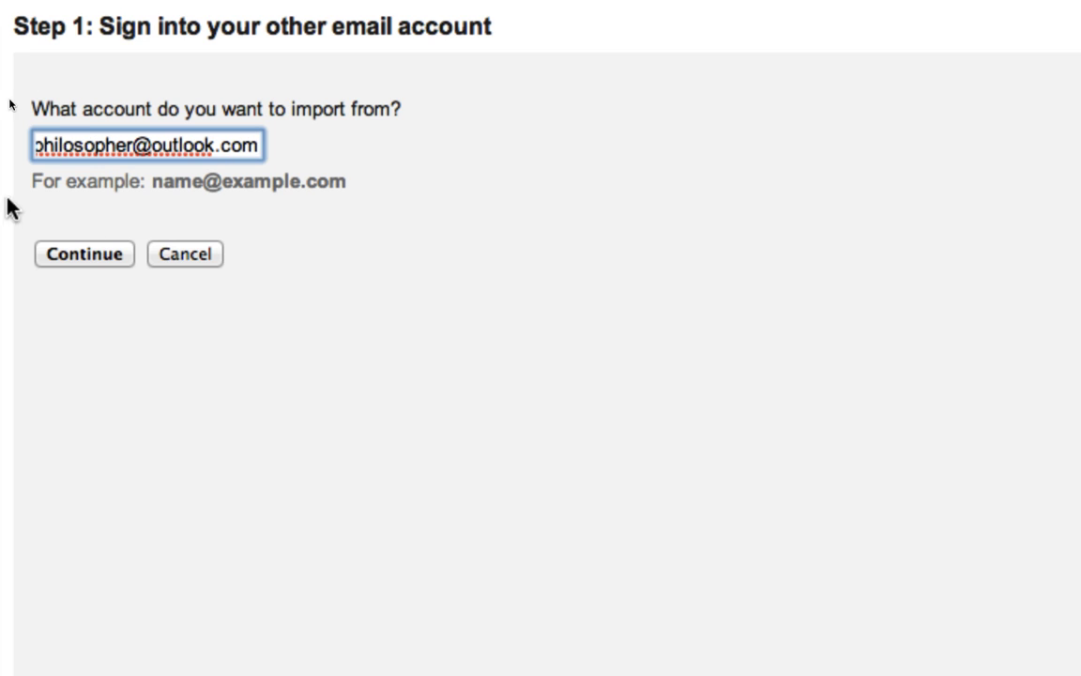
Enter the Outlook.com address to import from, then type the account password
click(105, 262)
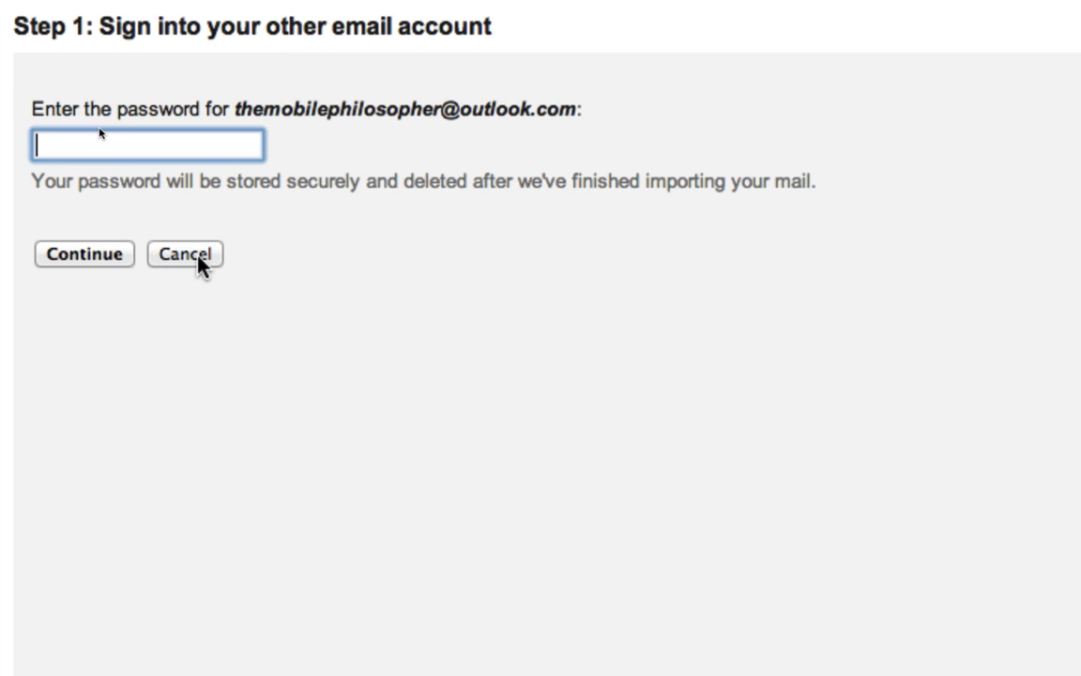
click(149, 142)
text(********)
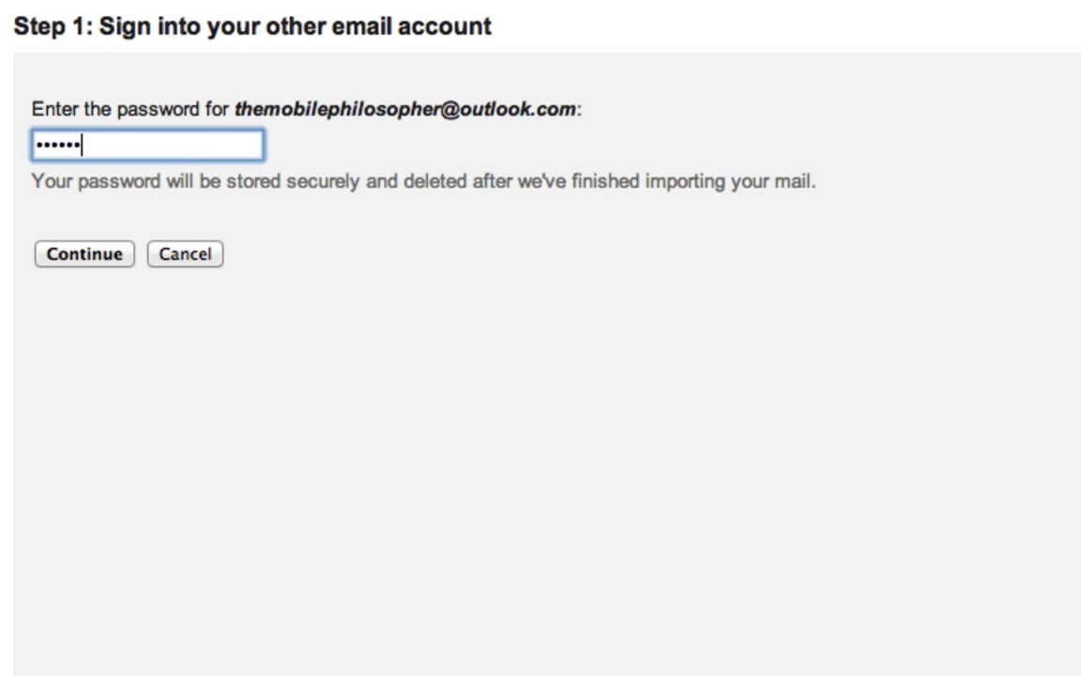
key(BackSpace)
key(BackSpace)
key(BackSpace)
key(BackSpace)
key(BackSpace)
key(BackSpace)
key(BackSpace)
key(BackSpace)
text(*************)
Submit the password with POP server pop3.live.com on port 995 to reach import options
click(93, 254)
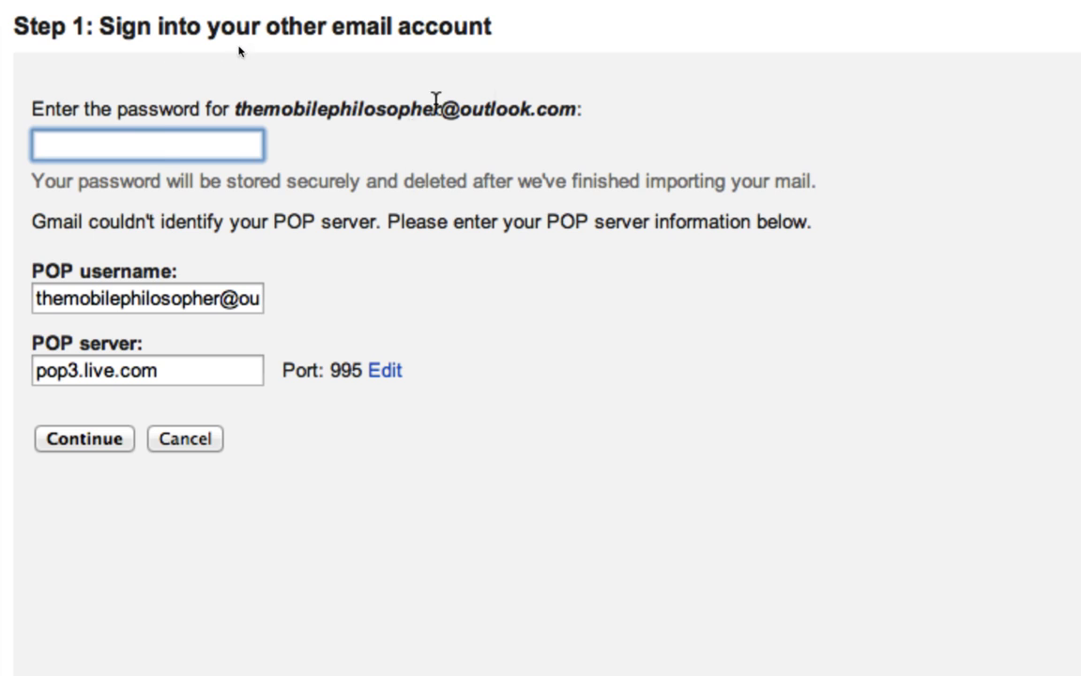
text(•••••••••••••)
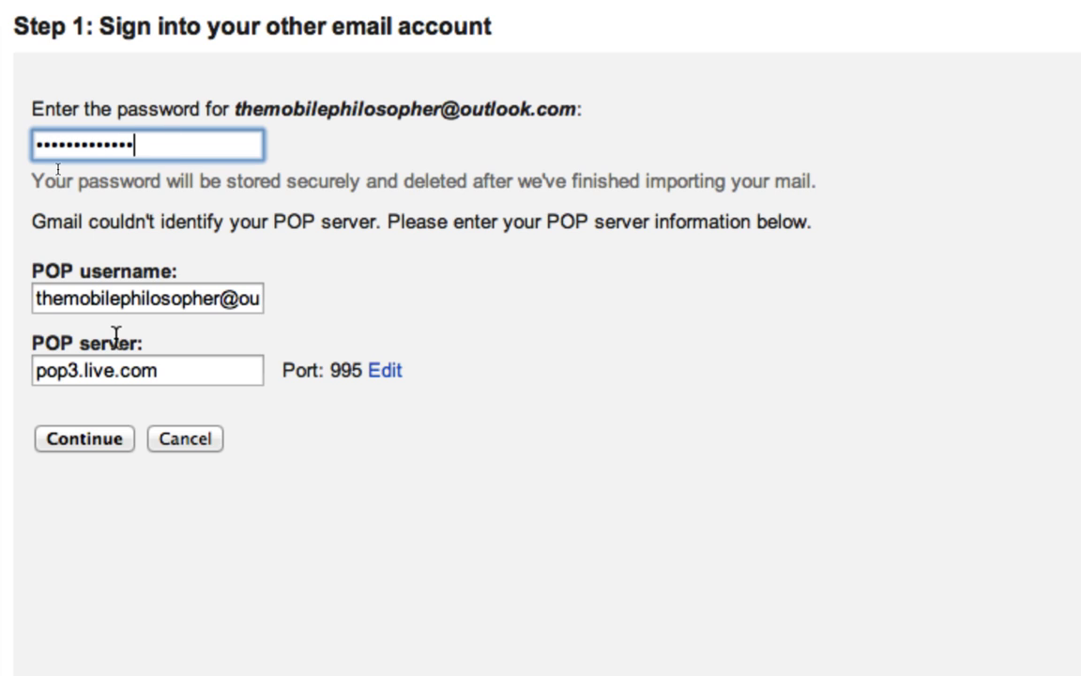
click(104, 441)
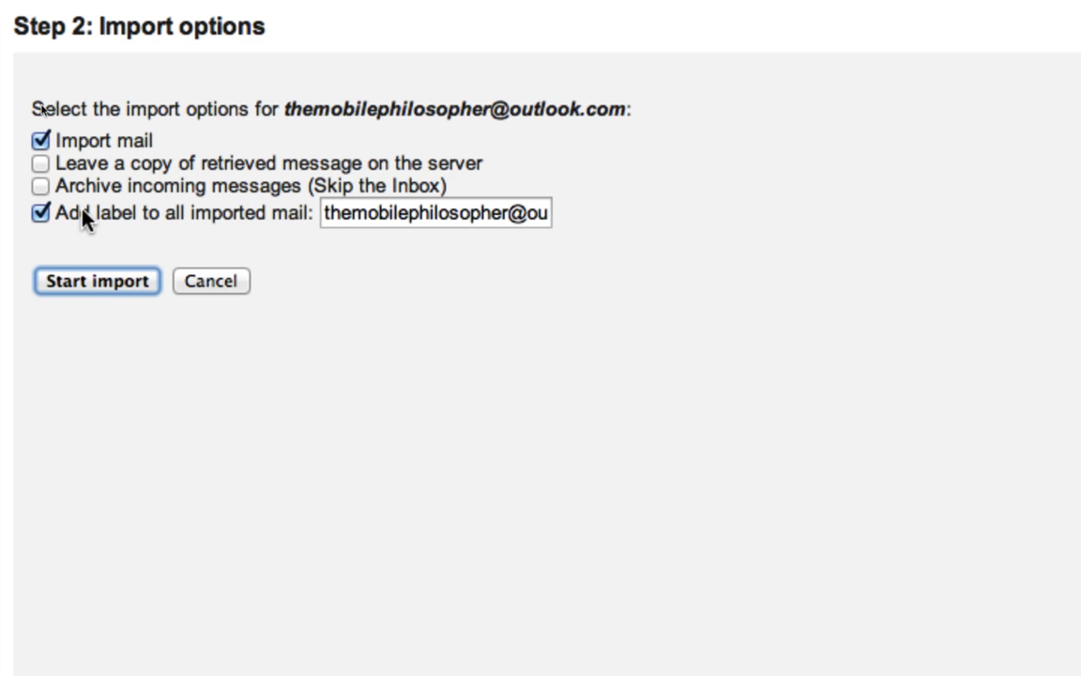
Set the imported-mail label to 'THE MOBILE PHILOSOPHER' and start the import
triple_click(462, 213)
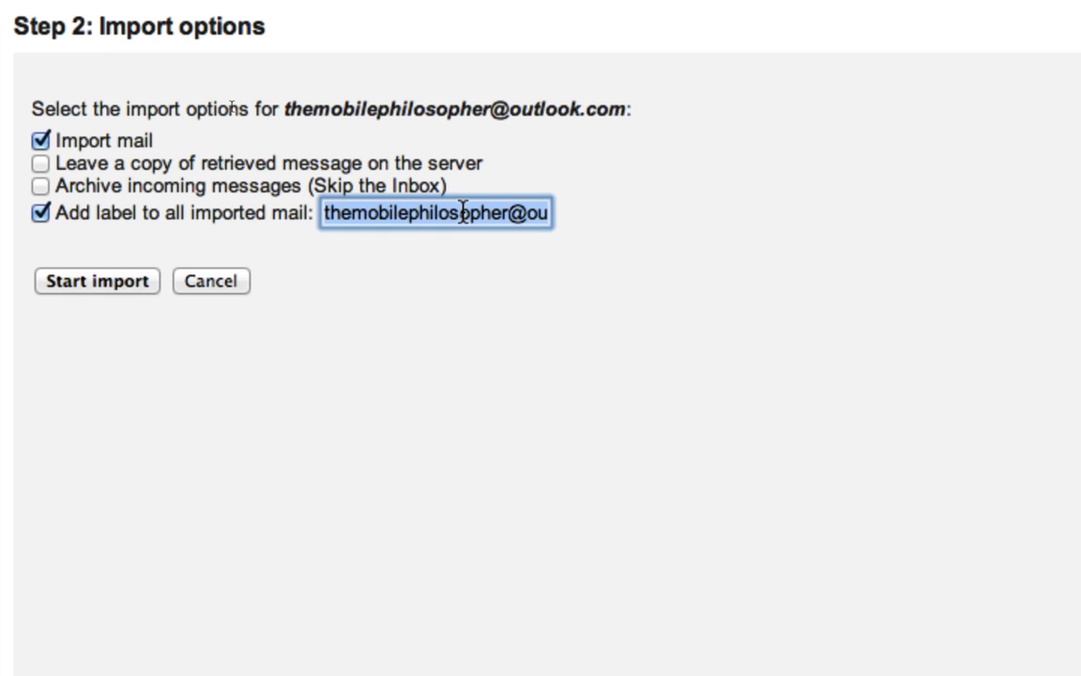
key(BackSpace)
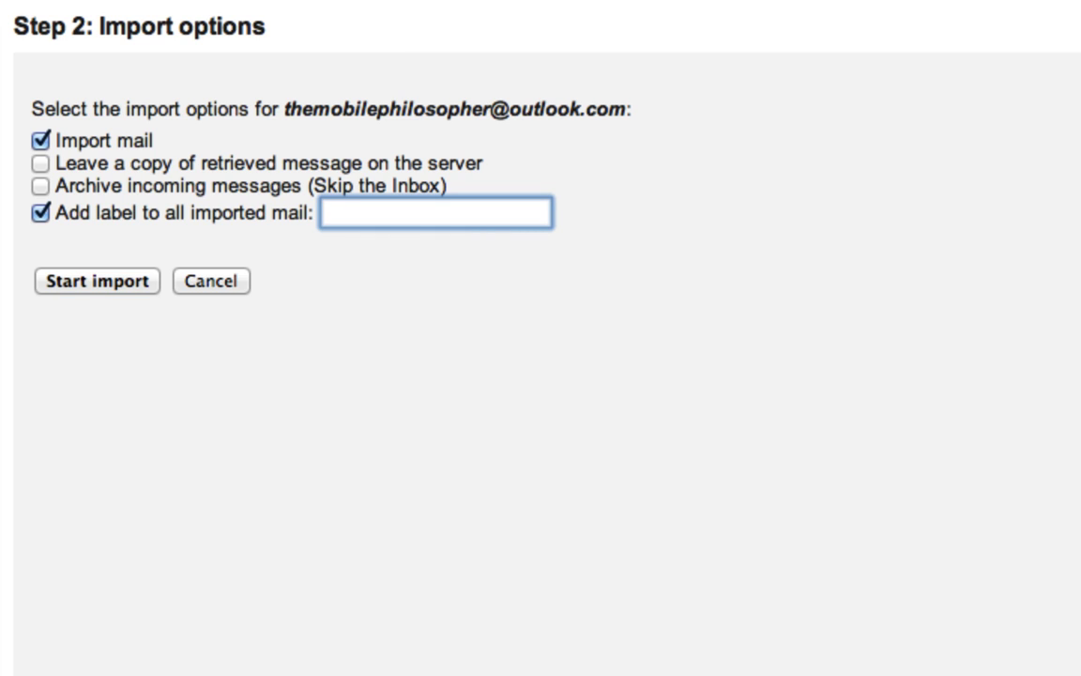
text(THE MOBIL)
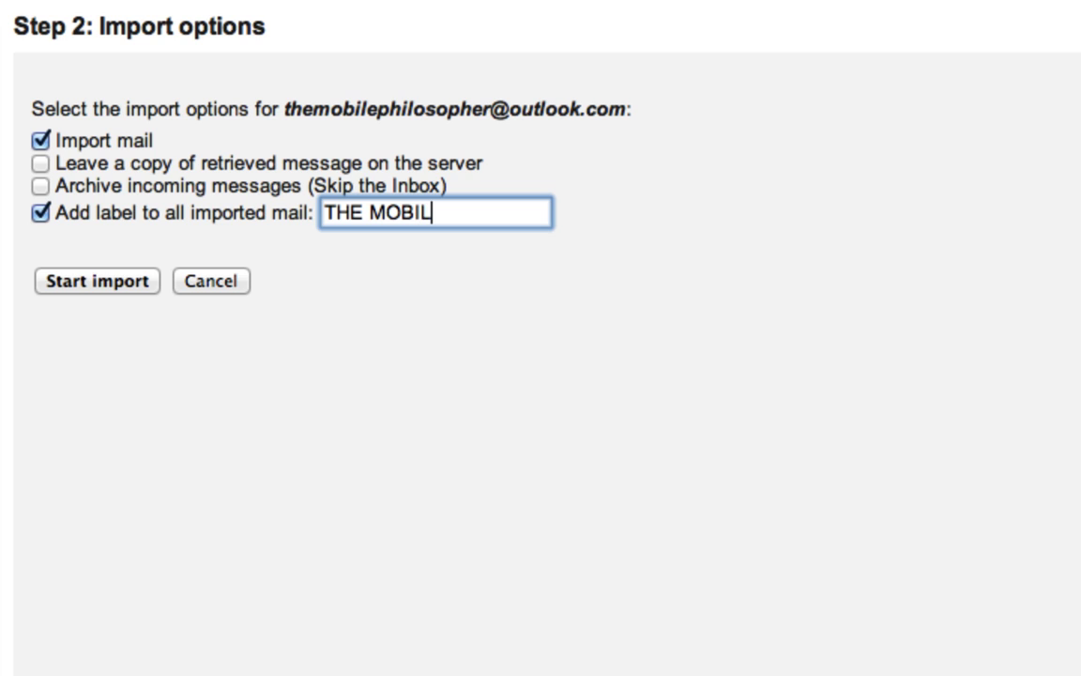
text(E PHILOSOPHER)
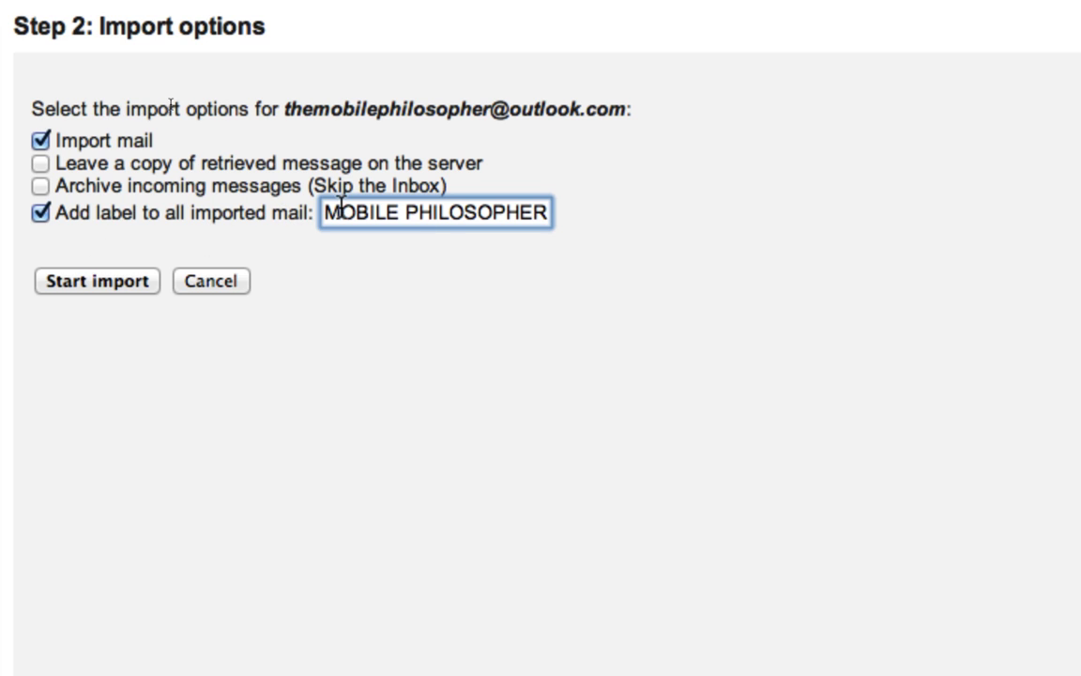
click(415, 329)
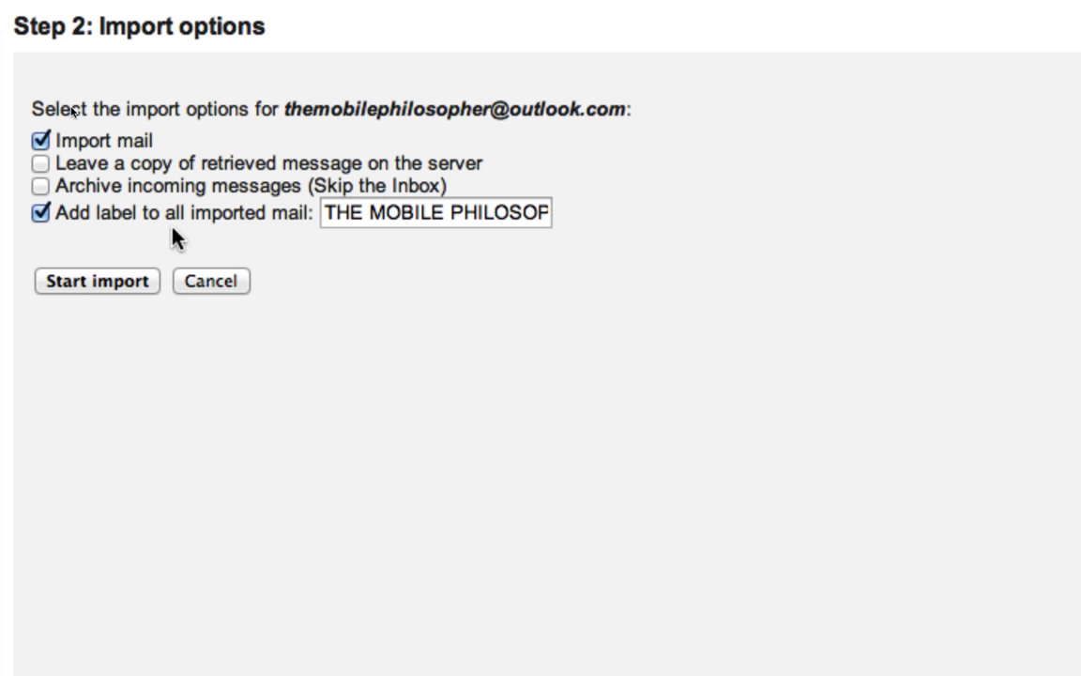
click(100, 283)
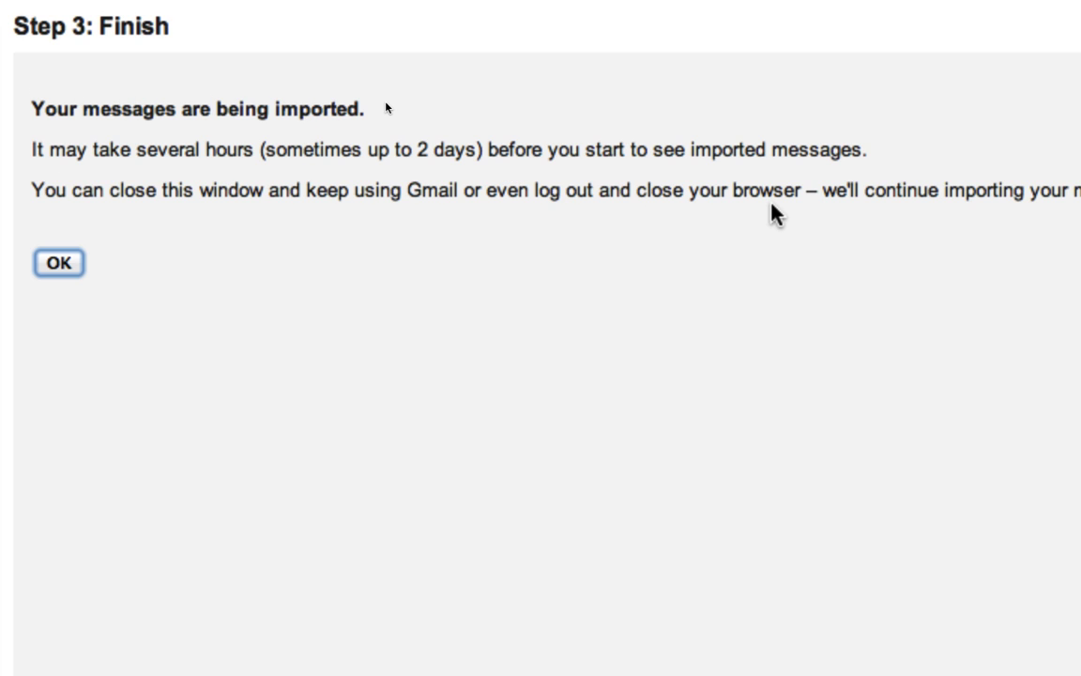
Dismiss the Step 3: Finish confirmation with OK
click(56, 264)
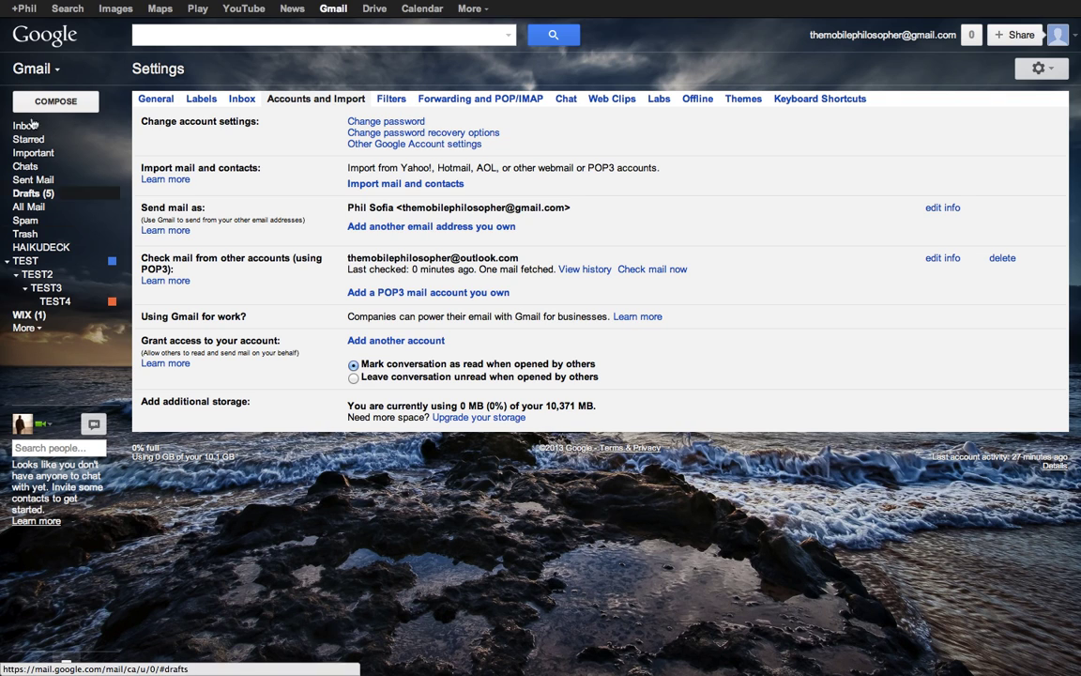
click(23, 330)
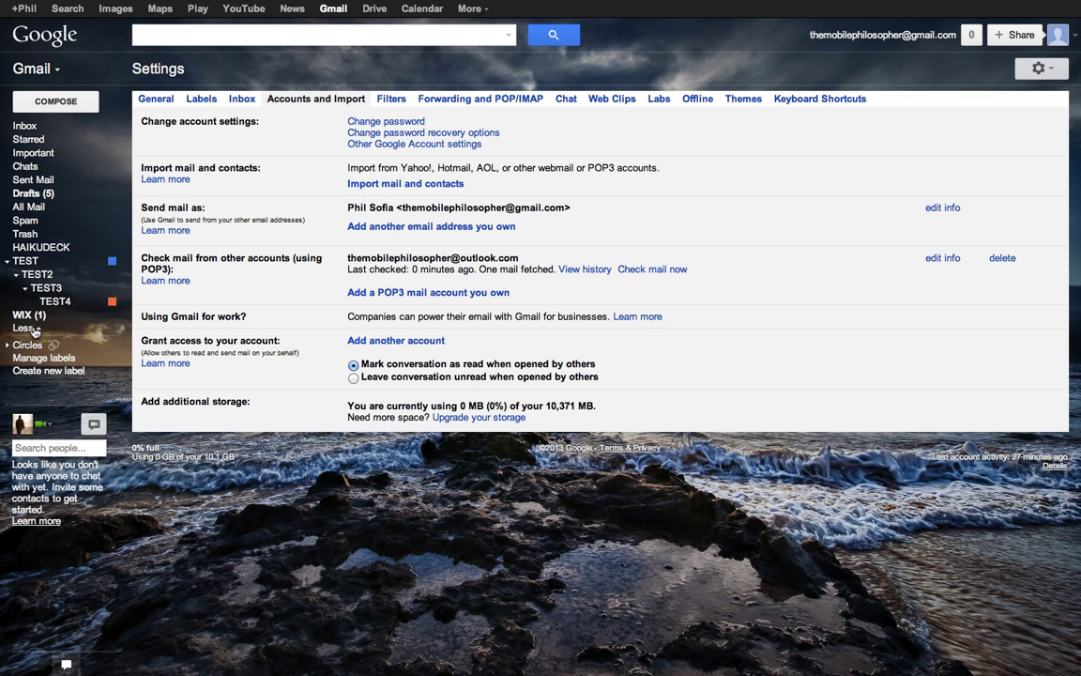
click(33, 328)
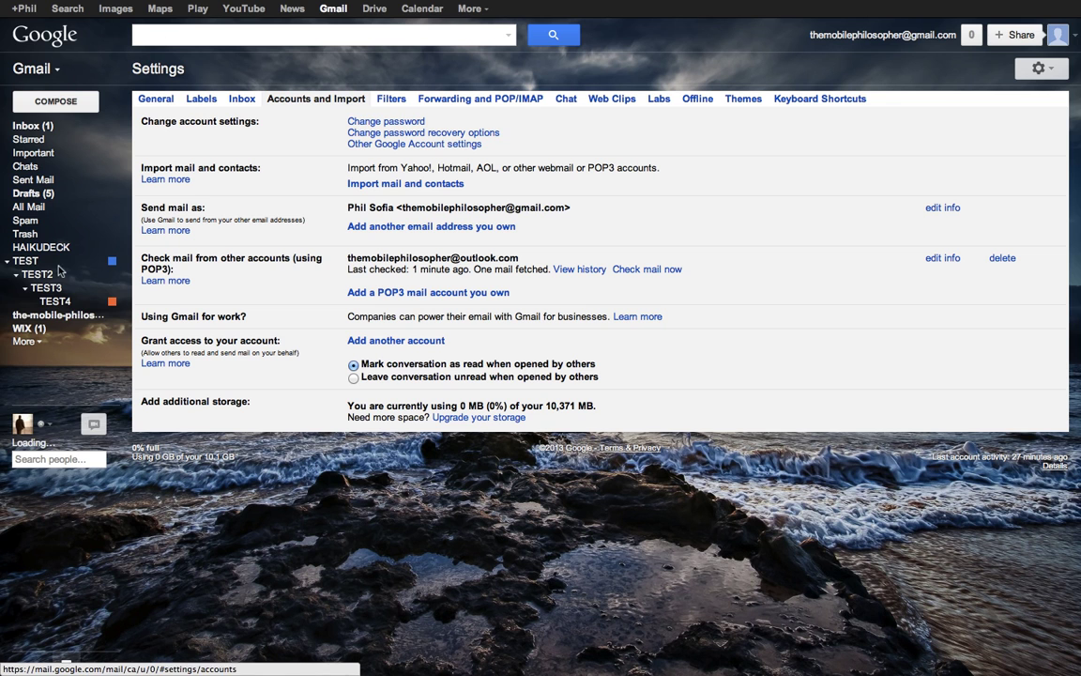
Show the mail under the new imported-account label, including the Outlook Team welcome email
click(33, 317)
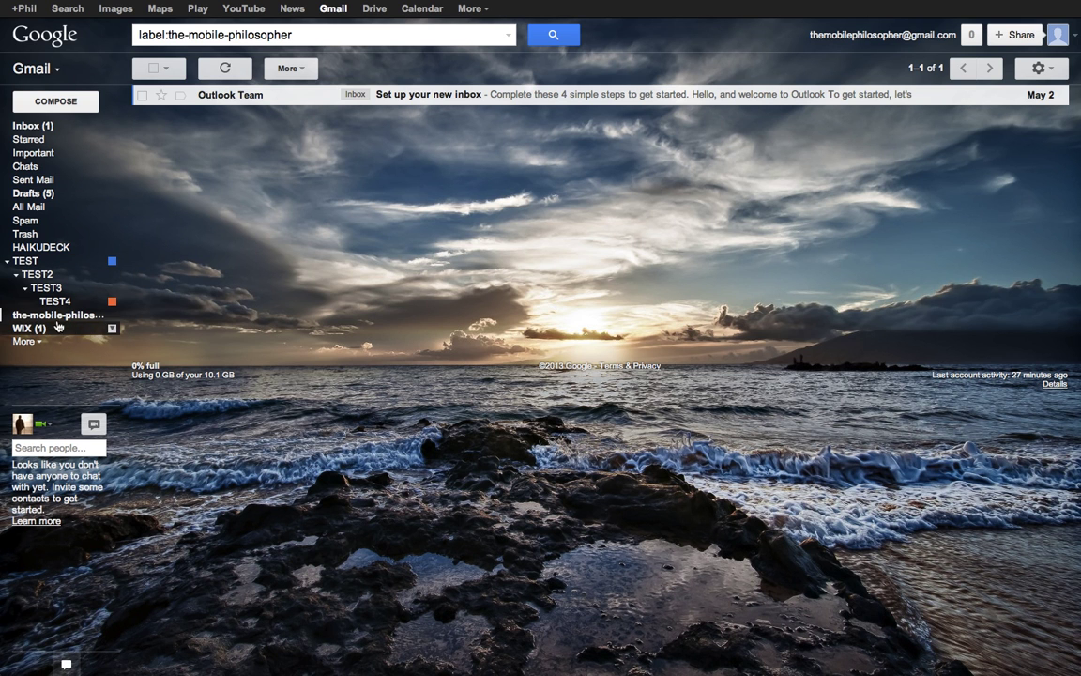
mouse_move(77, 322)
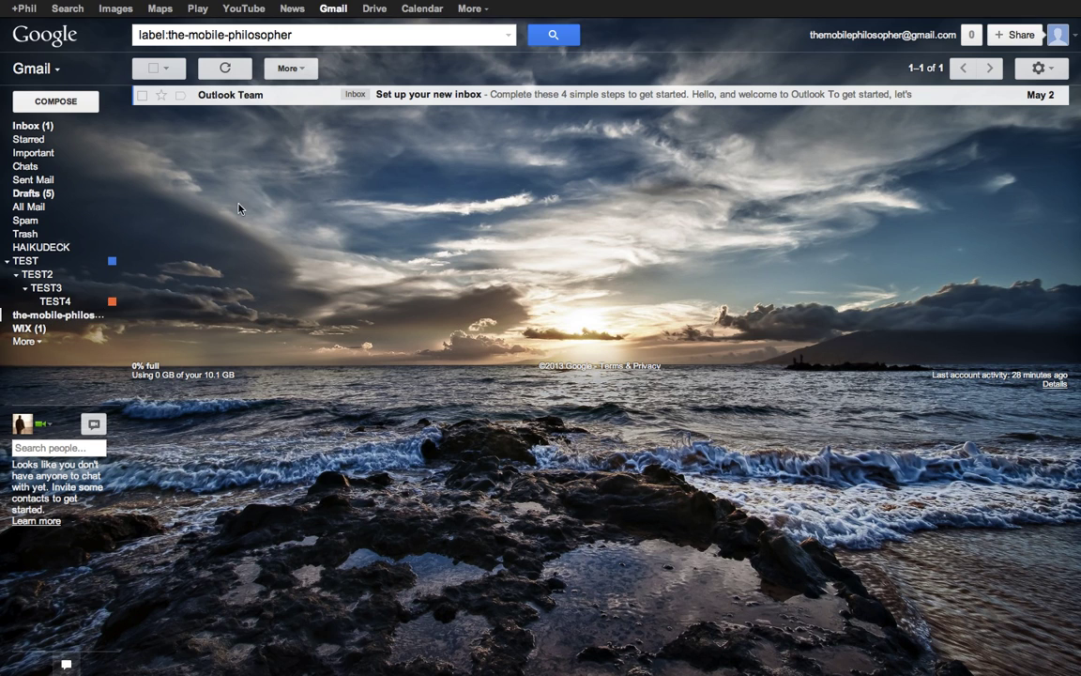
Go back to the Inbox to find the labelled Outlook Team welcome message among five
click(27, 126)
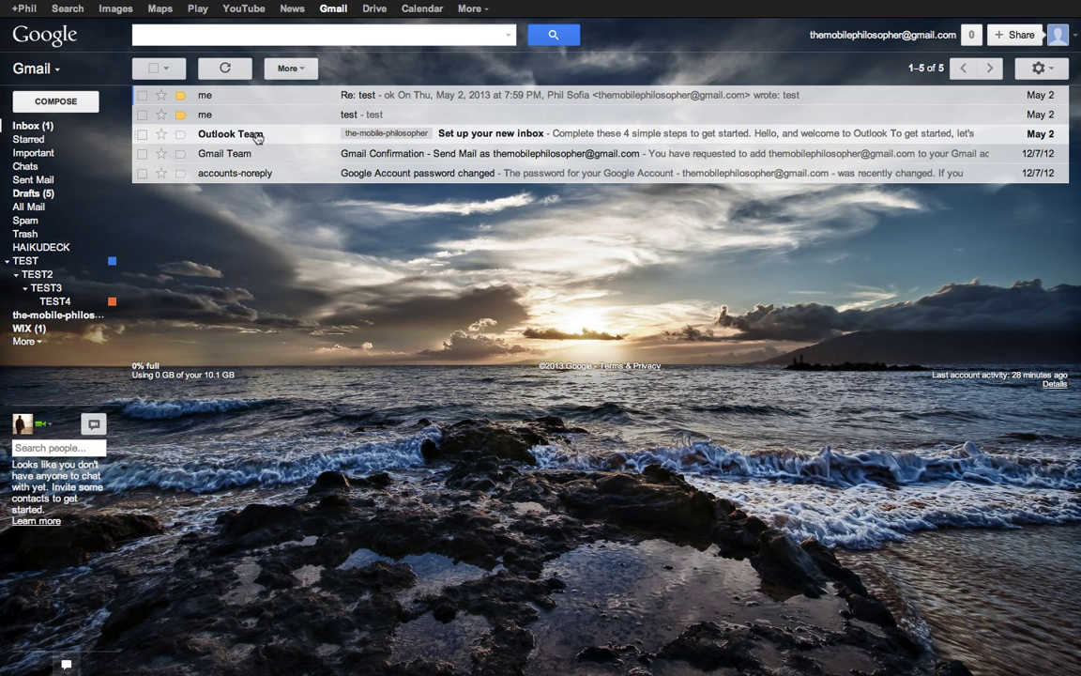
mouse_move(246, 141)
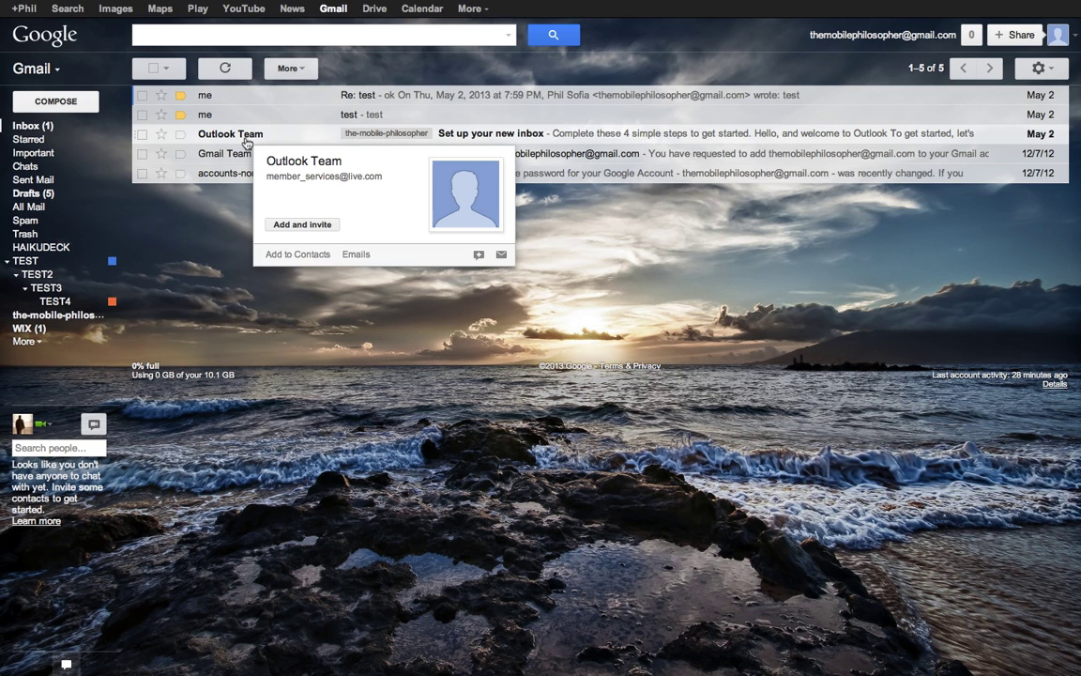